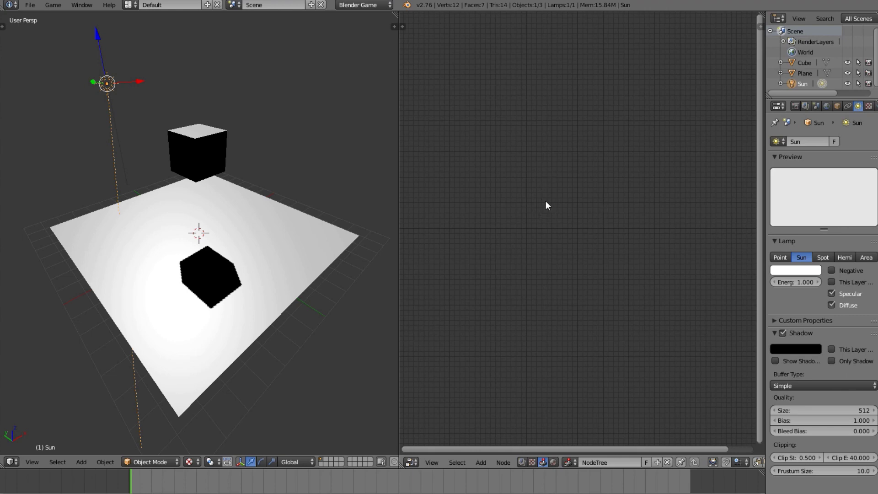
Add a Collision condition node from Basic Uncategorized Conditions and place it in NodeTree
{"action": "key", "text": "shift+a"}
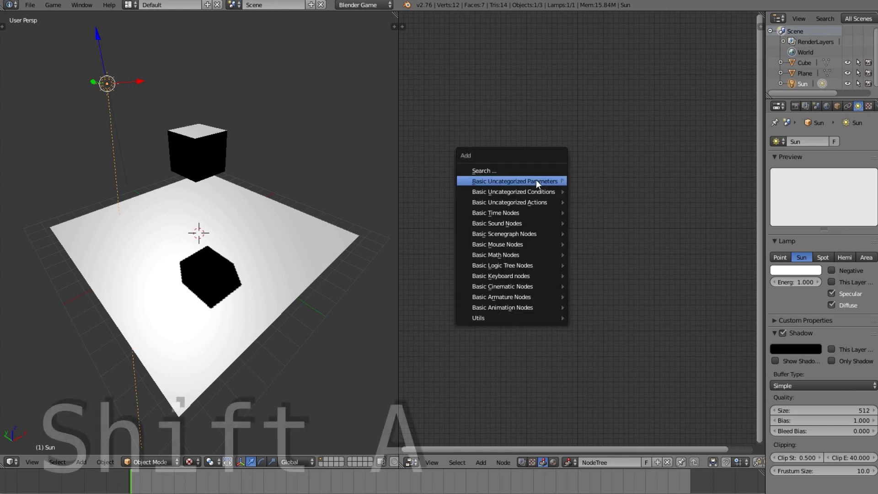
{"action": "mouse_move", "coordinate": [505, 192]}
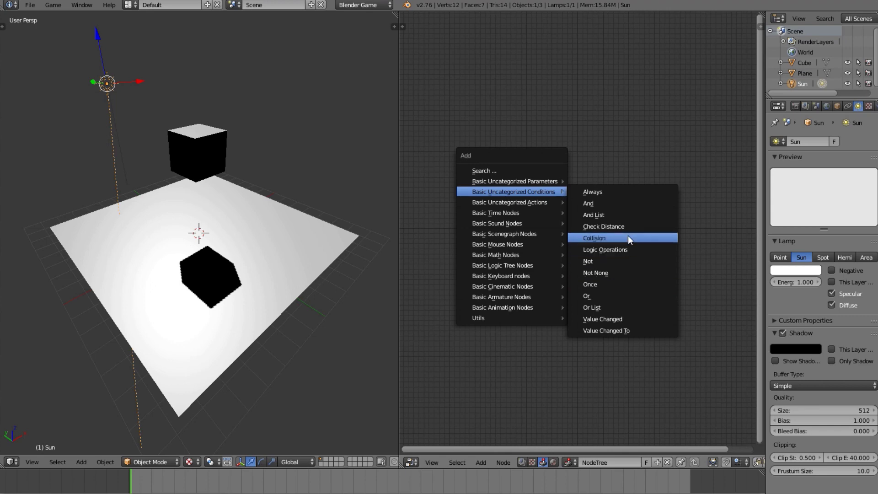
{"action": "left_click", "coordinate": [586, 238]}
{"action": "left_click", "coordinate": [548, 189]}
{"action": "left_click_drag", "start_coordinate": [531, 241], "coordinate": [513, 318]}
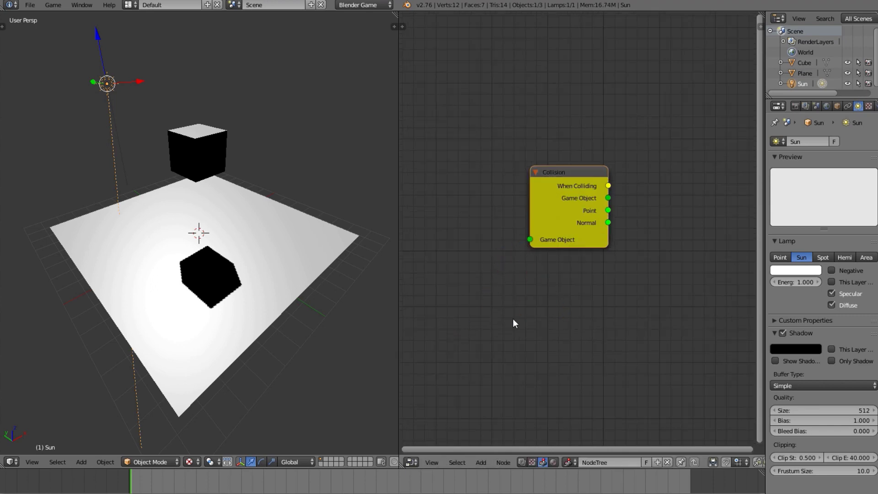
{"action": "scroll", "coordinate": [501, 197], "scroll_direction": "down", "scroll_amount": 1}
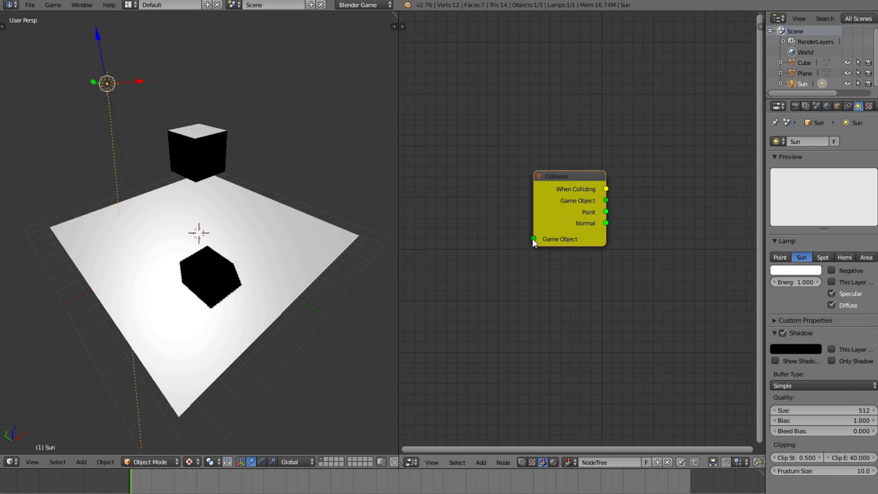
{"action": "left_click_drag", "start_coordinate": [532, 238], "coordinate": [524, 259]}
Select the Cube and apply NodeTree to it with the BGE tab's Apply logic to selected objects
{"action": "middle_click_drag", "start_coordinate": [162, 155], "coordinate": [197, 150]}
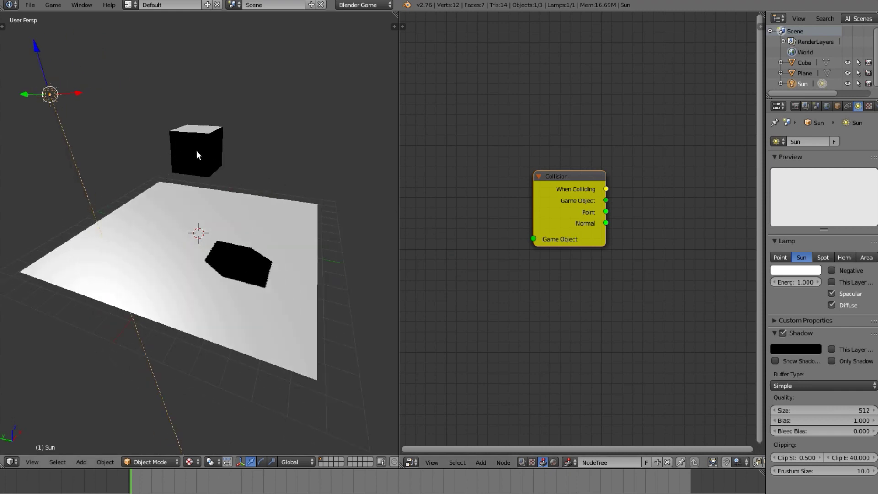
{"action": "right_click", "coordinate": [198, 150]}
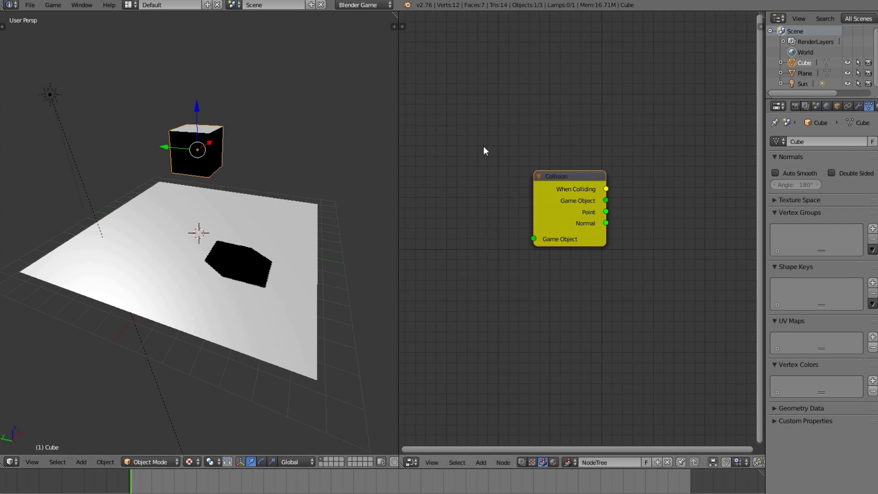
{"action": "key", "text": "t"}
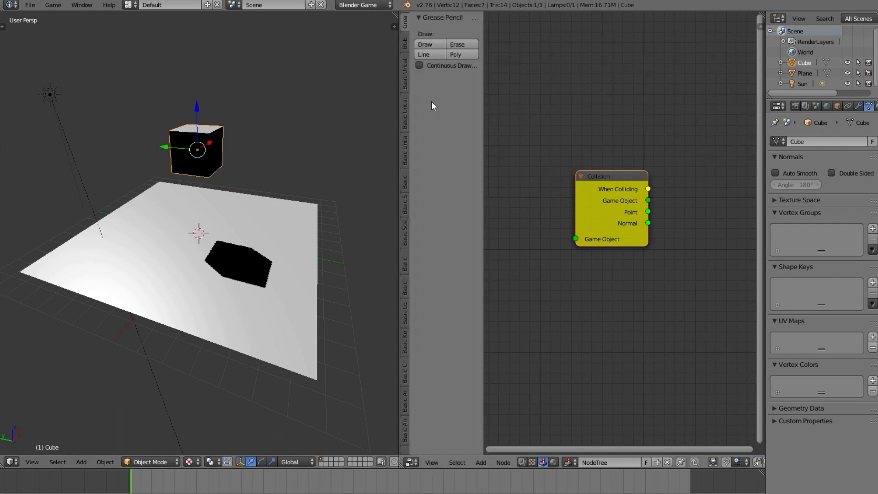
{"action": "left_click", "coordinate": [405, 44]}
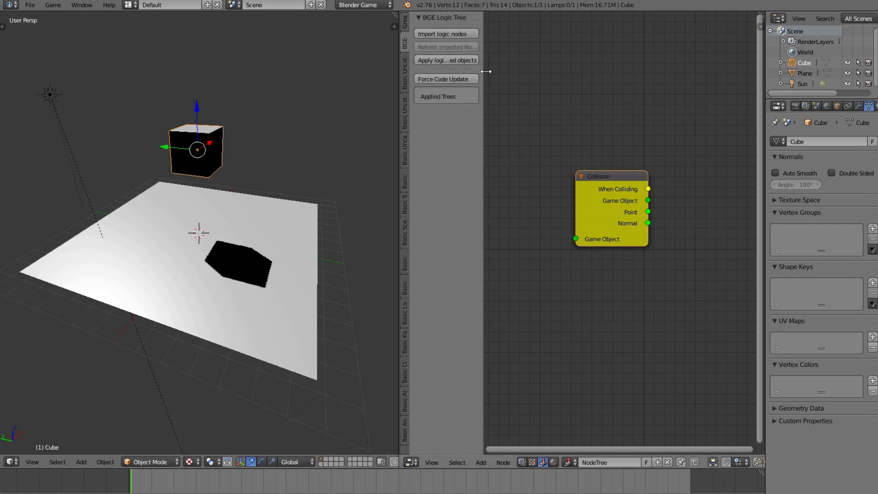
{"action": "left_click_drag", "start_coordinate": [484, 68], "coordinate": [534, 70]}
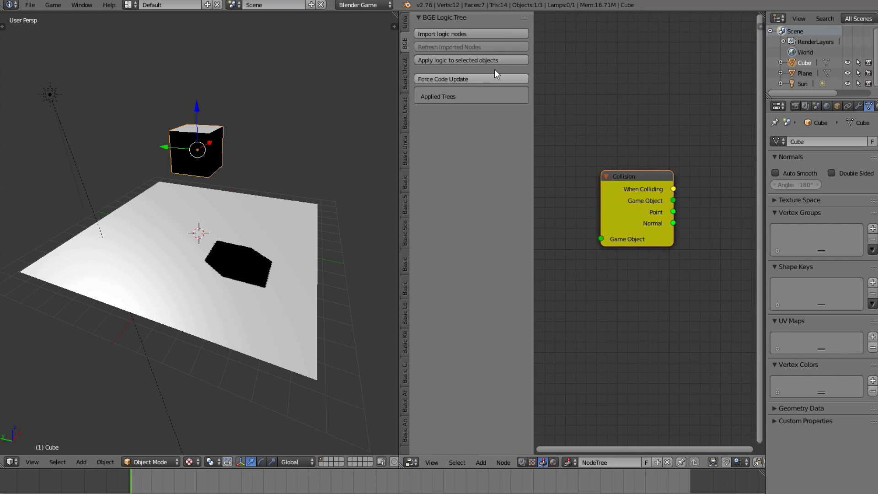
{"action": "left_click", "coordinate": [470, 62]}
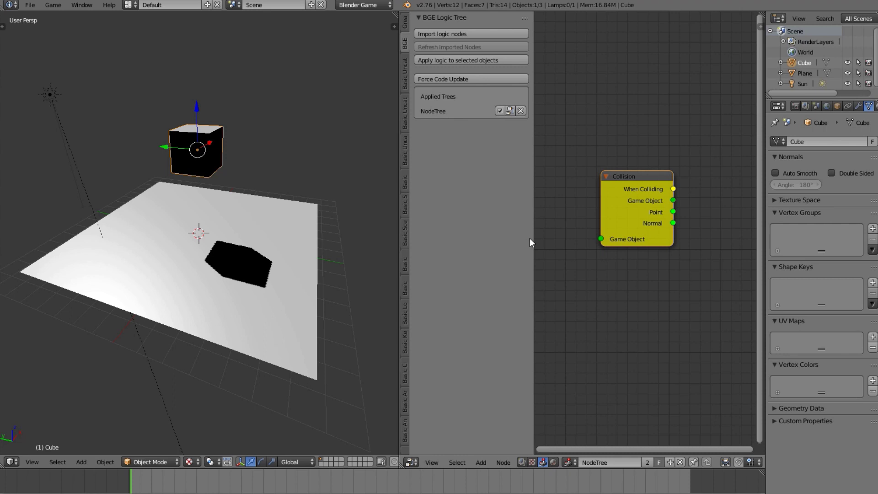
{"action": "left_click_drag", "start_coordinate": [534, 238], "coordinate": [507, 237]}
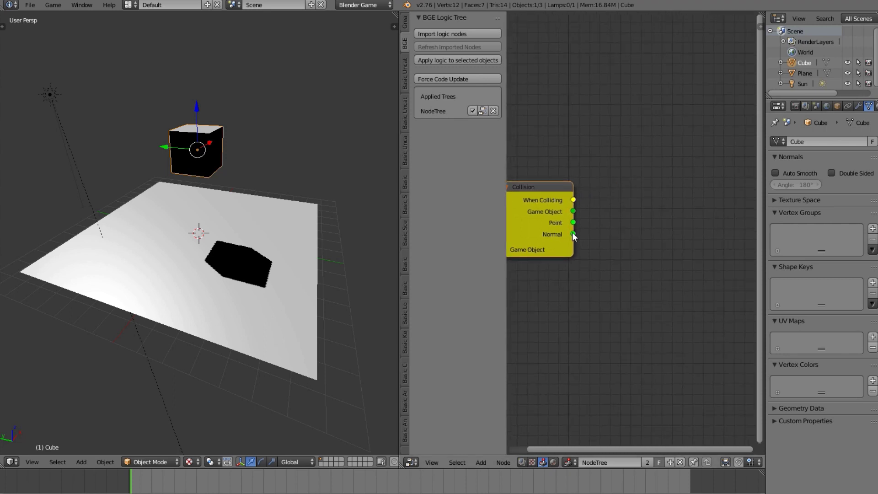
{"action": "middle_click_drag", "start_coordinate": [572, 233], "coordinate": [646, 216]}
Add an Owner GameObject node left of Collision and link it into Collision's Game Object input
{"action": "key", "text": "shift+a"}
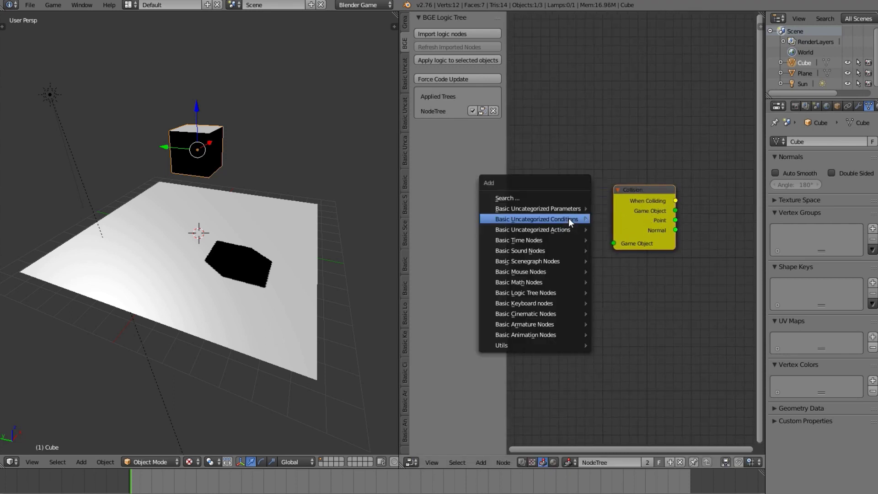
{"action": "mouse_move", "coordinate": [569, 218]}
{"action": "mouse_move", "coordinate": [554, 261]}
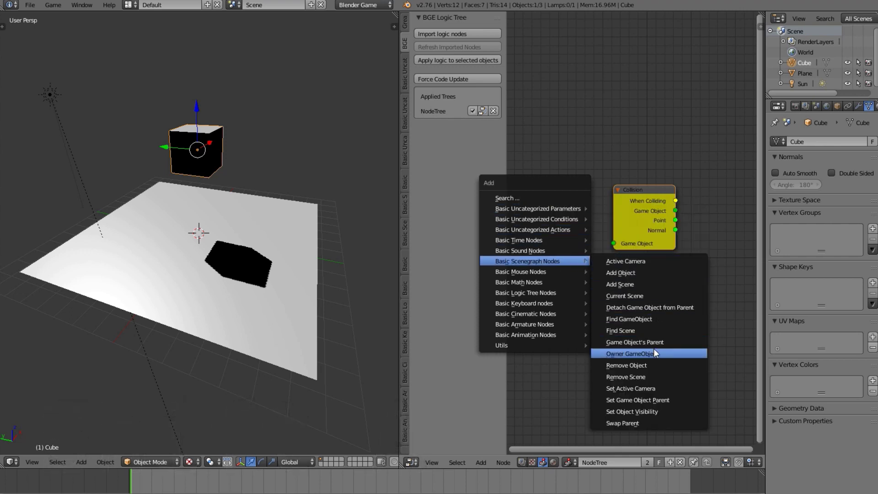
{"action": "left_click", "coordinate": [633, 353]}
{"action": "left_click", "coordinate": [531, 229]}
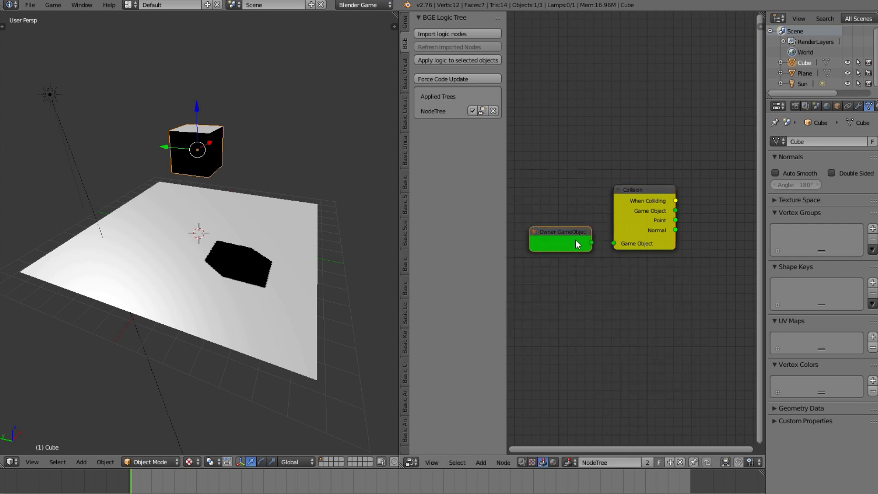
{"action": "left_click_drag", "start_coordinate": [592, 246], "coordinate": [667, 229]}
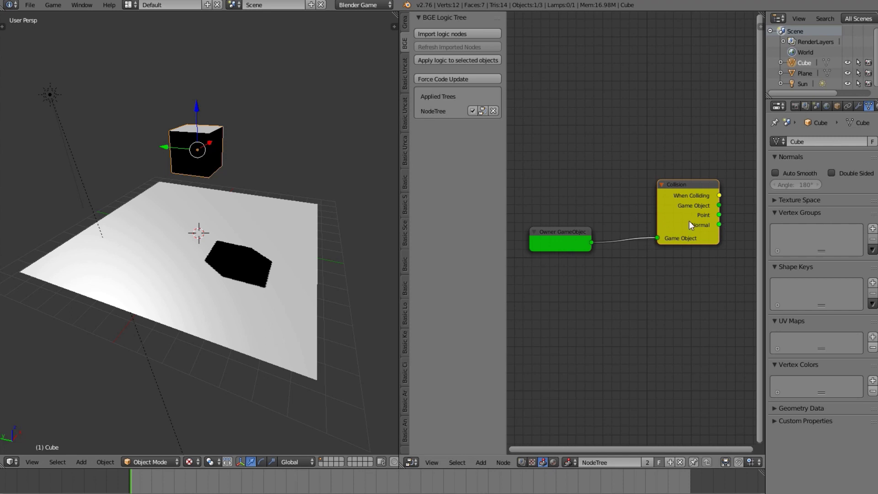
{"action": "left_click_drag", "start_coordinate": [688, 220], "coordinate": [683, 204]}
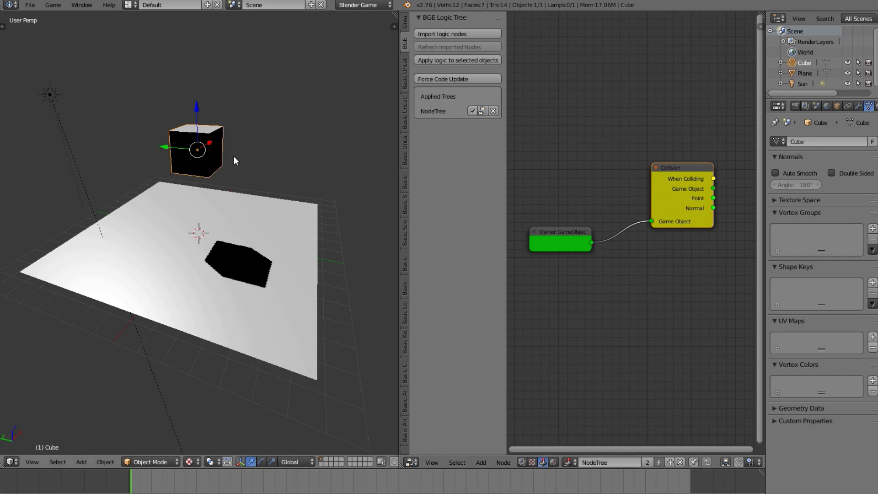
{"action": "key", "text": "shift+d"}
{"action": "left_click", "coordinate": [271, 89]}
{"action": "key", "text": "shift+d"}
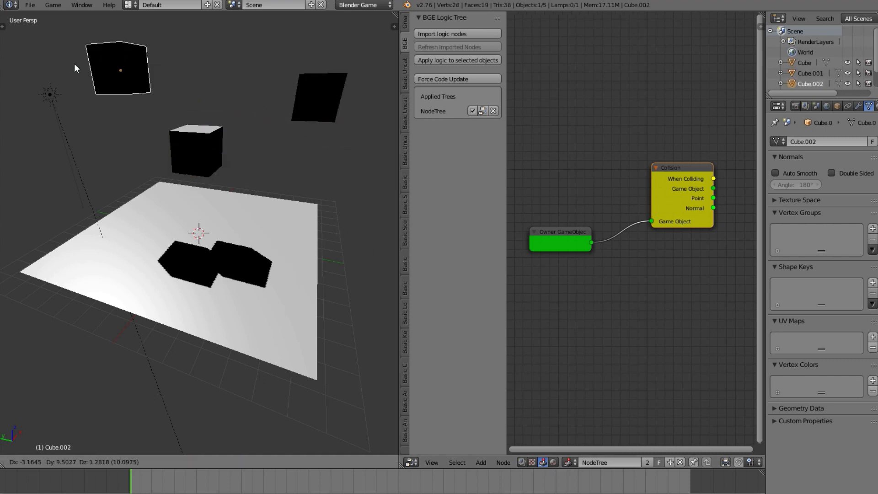
{"action": "left_click", "coordinate": [77, 61]}
{"action": "right_click", "coordinate": [297, 112]}
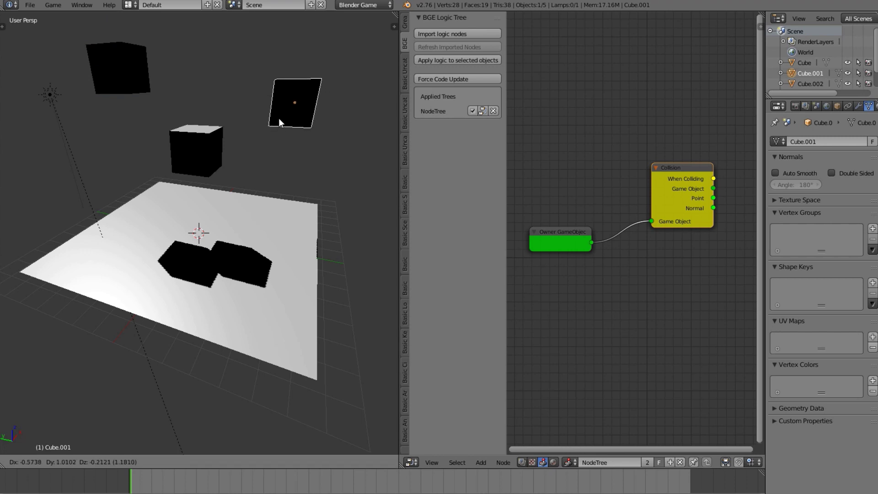
{"action": "right_click", "coordinate": [204, 139]}
{"action": "right_click", "coordinate": [125, 71]}
{"action": "right_click", "coordinate": [300, 102]}
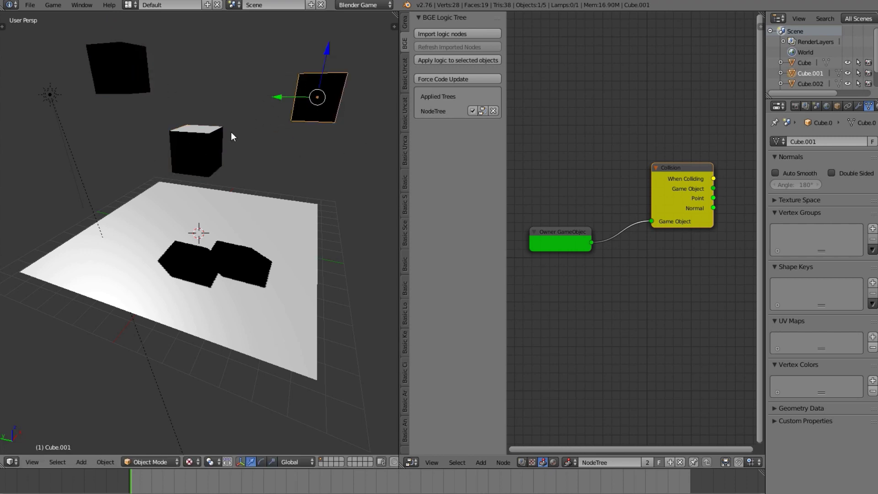
{"action": "right_click", "coordinate": [115, 69], "text": "shift"}
{"action": "key", "text": "Delete"}
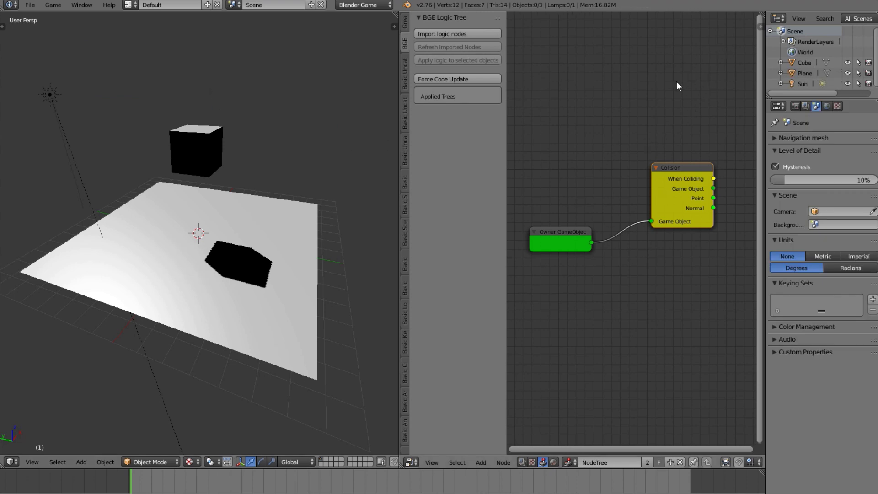
{"action": "right_click", "coordinate": [218, 120]}
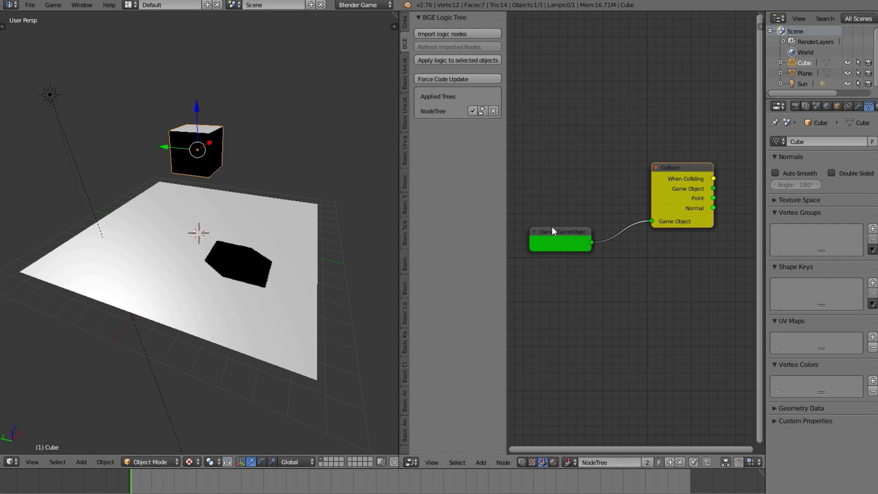
Reposition the Owner GameObject node and hide the tool shelf to recentre the node view
{"action": "left_click_drag", "start_coordinate": [550, 238], "coordinate": [589, 210]}
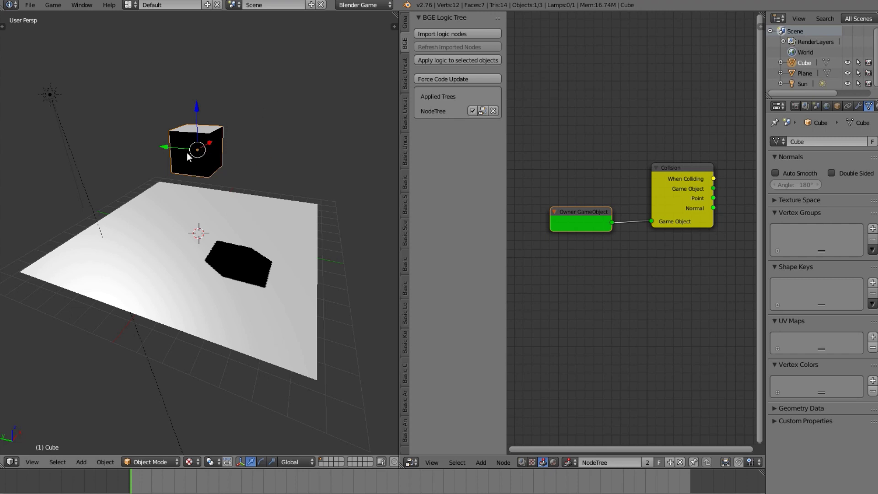
{"action": "scroll", "coordinate": [621, 214], "scroll_direction": "down", "scroll_amount": 1}
{"action": "key", "text": "t"}
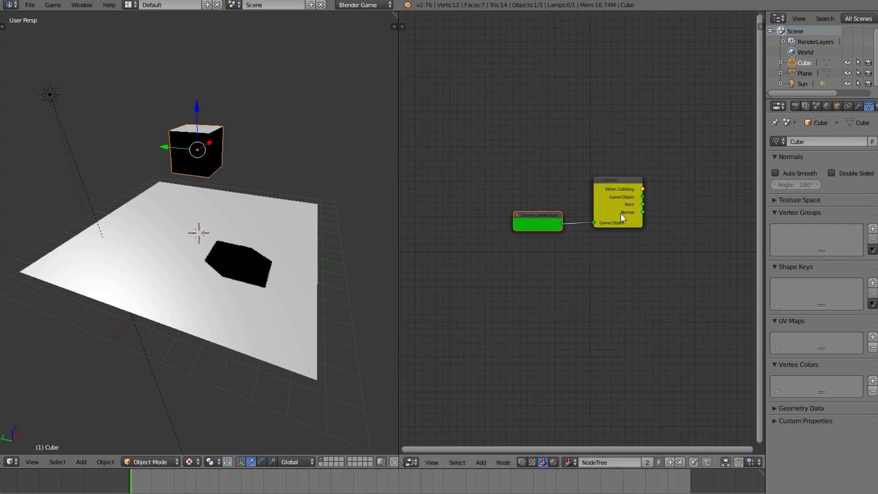
{"action": "scroll", "coordinate": [594, 220], "scroll_direction": "up", "scroll_amount": 2}
{"action": "left_click_drag", "start_coordinate": [511, 209], "coordinate": [531, 210]}
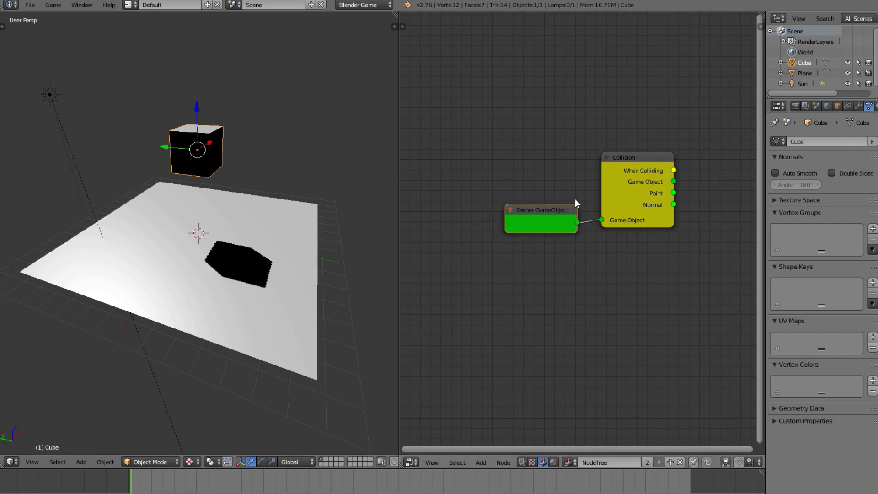
{"action": "middle_click_drag", "start_coordinate": [575, 199], "coordinate": [460, 197]}
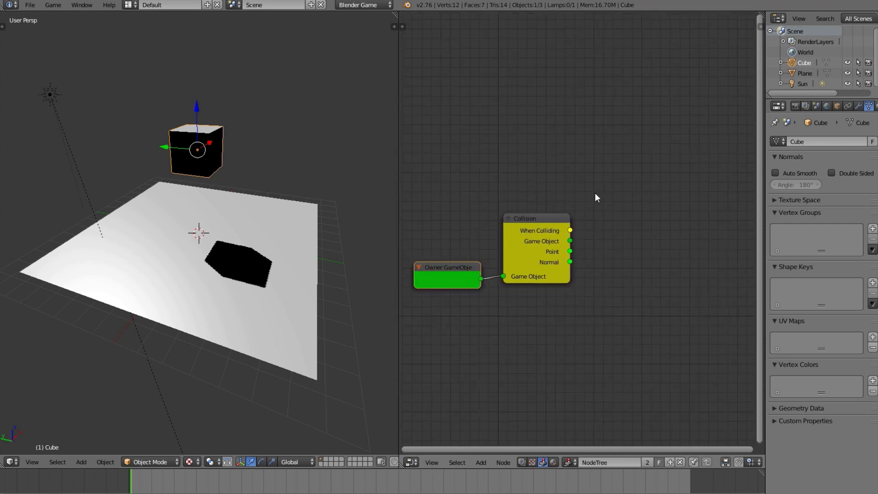
Bring up the Add menu's Basic Scenegraph Nodes list
{"action": "key", "text": "shift+a"}
{"action": "mouse_move", "coordinate": [583, 189]}
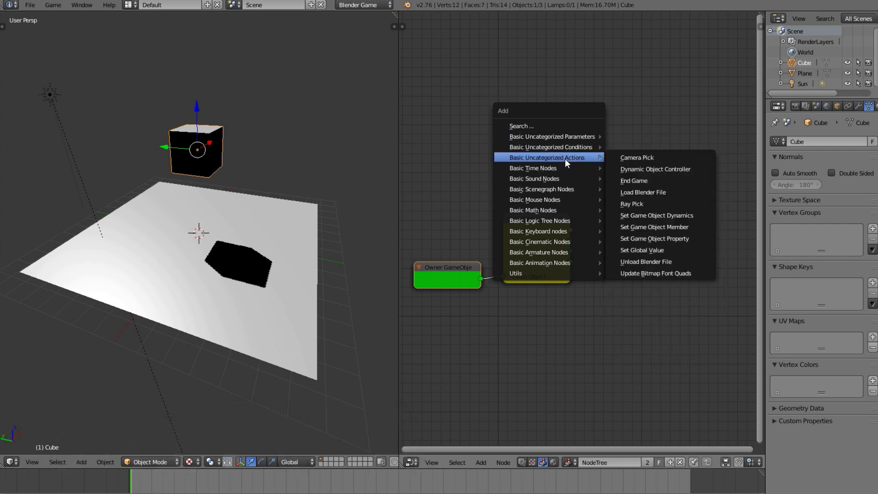
{"action": "mouse_move", "coordinate": [581, 147]}
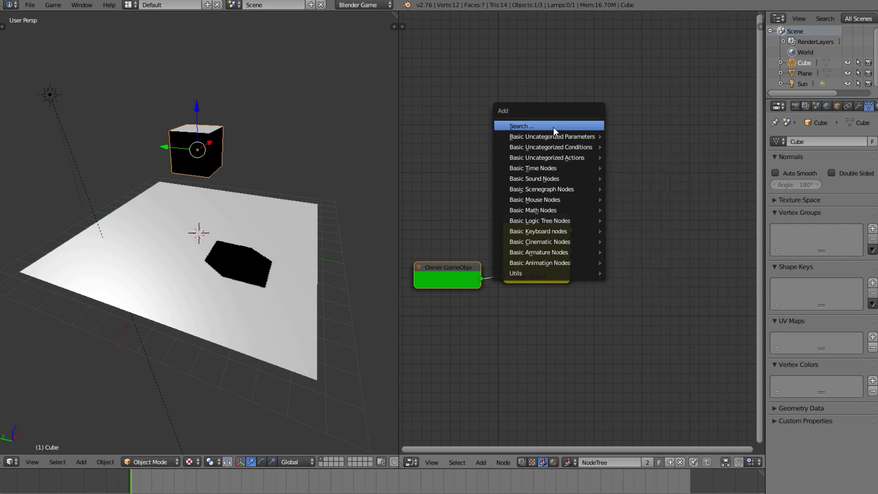
{"action": "mouse_move", "coordinate": [547, 138]}
{"action": "mouse_move", "coordinate": [548, 190]}
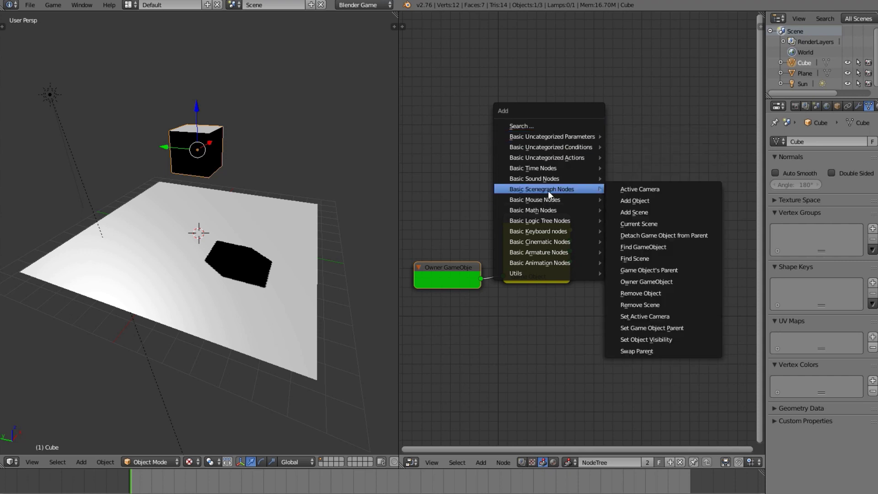
Add a Remove Object node fed by Collision's When Colliding and Game Object outputs
{"action": "left_click", "coordinate": [638, 294]}
{"action": "left_click", "coordinate": [632, 221]}
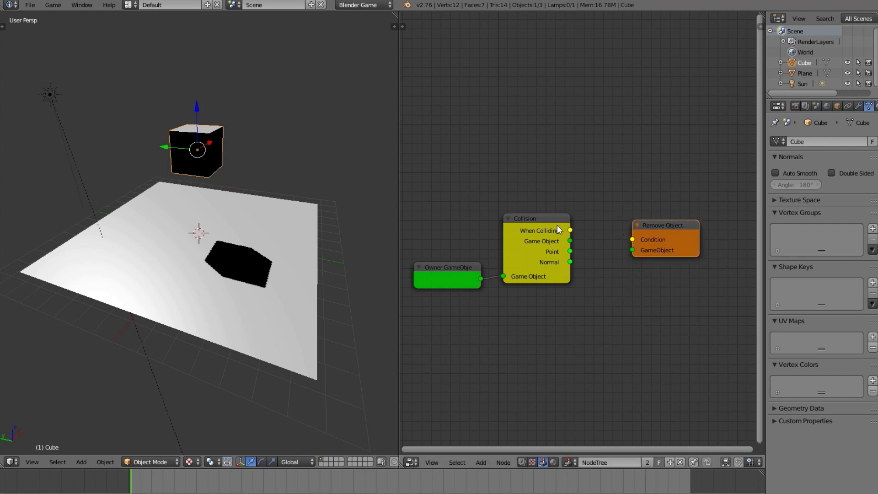
{"action": "left_click_drag", "start_coordinate": [570, 230], "coordinate": [657, 215]}
{"action": "left_click_drag", "start_coordinate": [570, 241], "coordinate": [635, 233]}
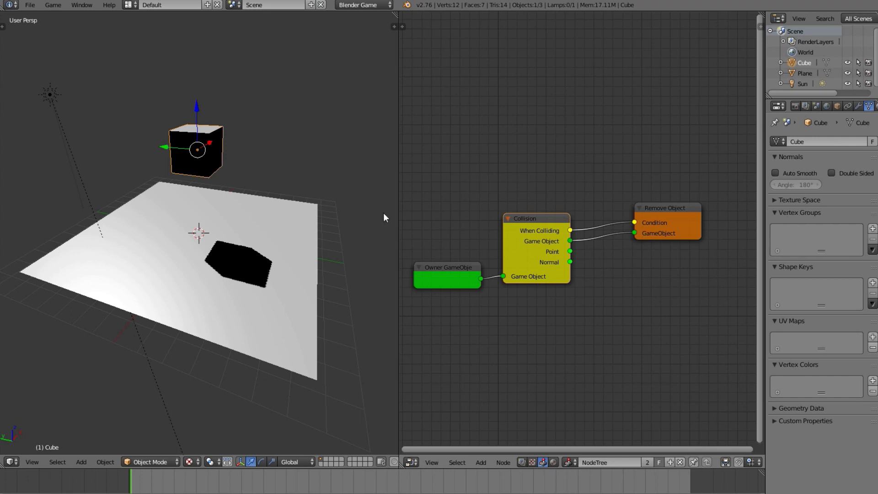
Play-test the game, then set the Cube's Physics Type to Dynamic
{"action": "key", "text": "p"}
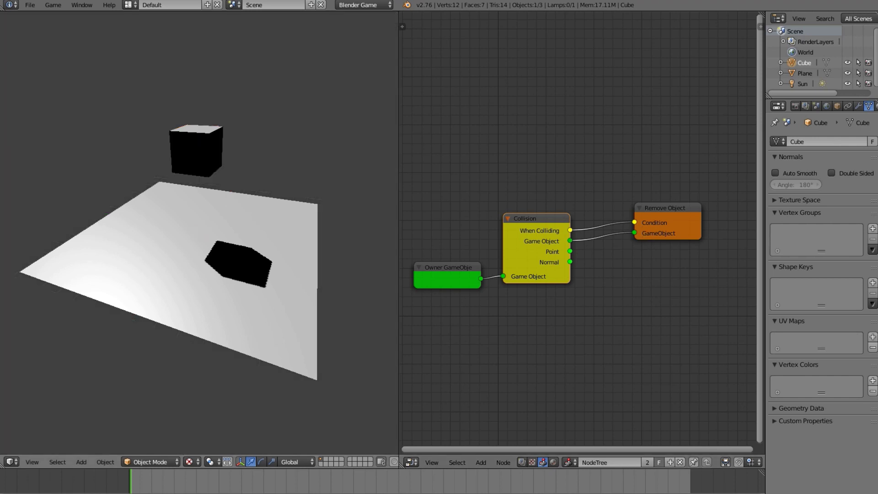
{"action": "key", "text": "Escape"}
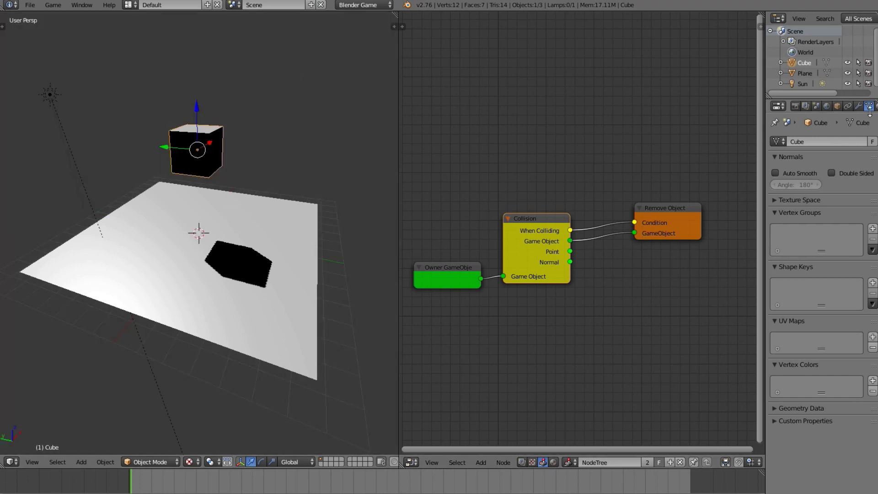
{"action": "scroll", "coordinate": [823, 106], "scroll_direction": "down", "scroll_amount": 2}
{"action": "left_click", "coordinate": [873, 106]}
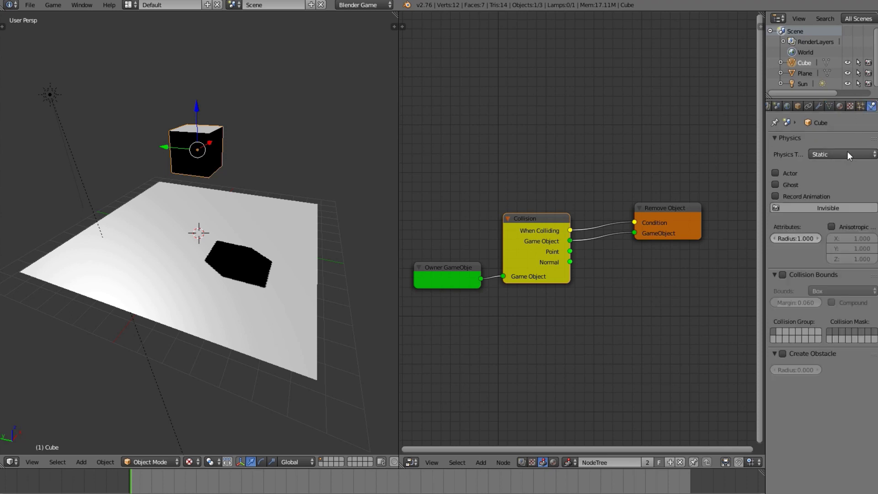
{"action": "left_click", "coordinate": [847, 154]}
{"action": "left_click", "coordinate": [839, 121]}
Run the game to watch the cube fall, then bring up the save browser
{"action": "key", "text": "p"}
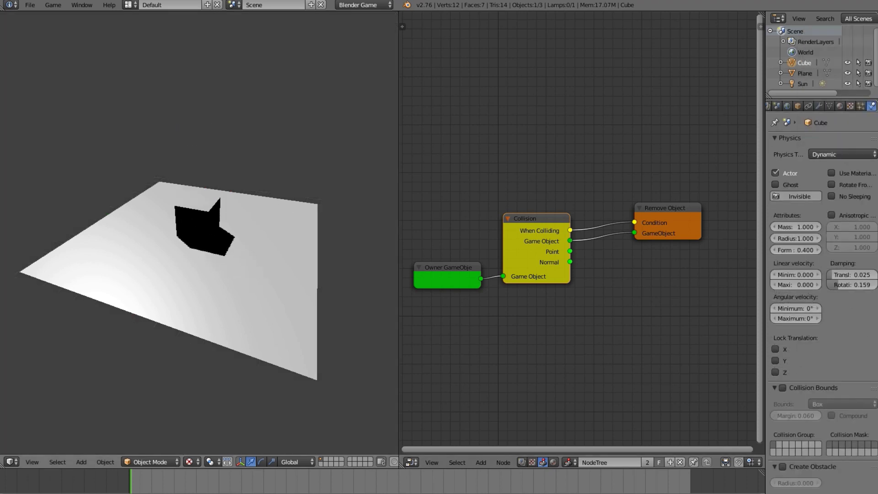
{"action": "key", "text": "Escape"}
{"action": "key", "text": "ctrl+s"}
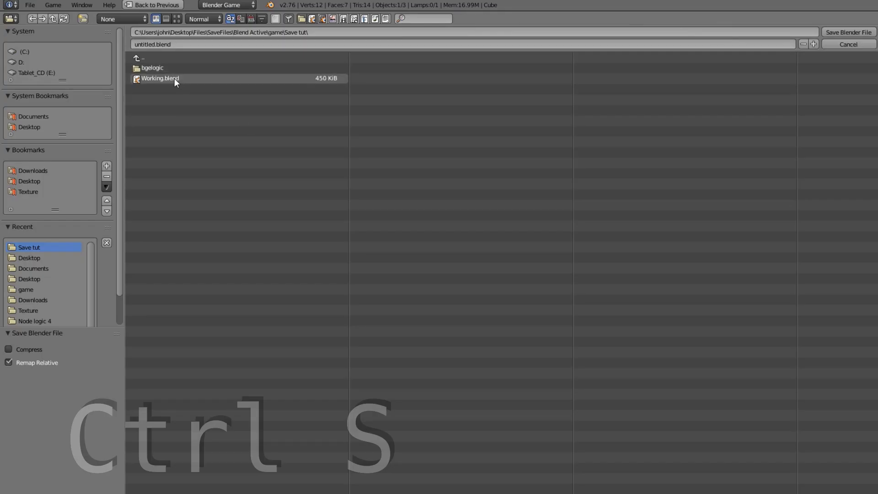
Save over Working.blend in Save tut, play-test the game, and reshow the BGE Logic Tree tools
{"action": "left_click", "coordinate": [175, 78]}
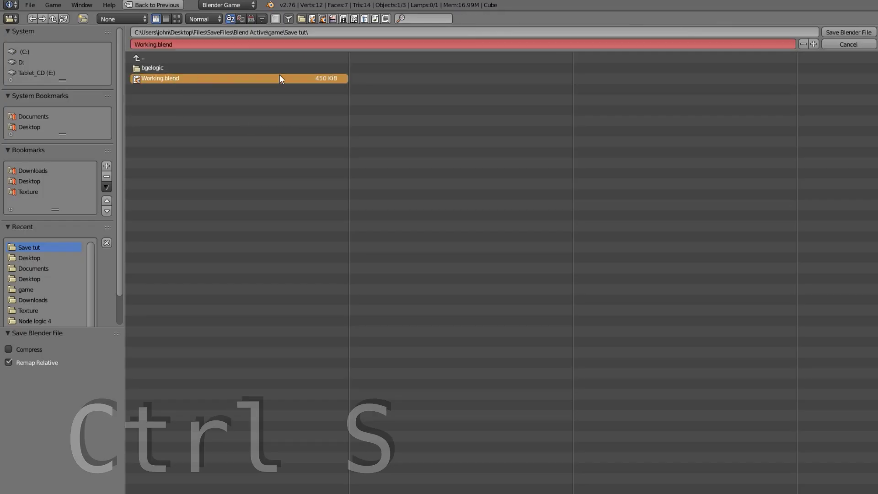
{"action": "left_click", "coordinate": [848, 31]}
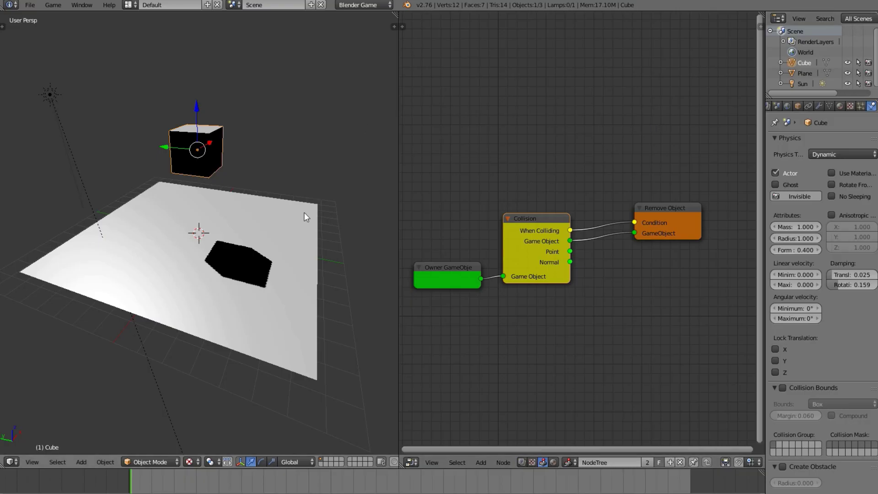
{"action": "key", "text": "p"}
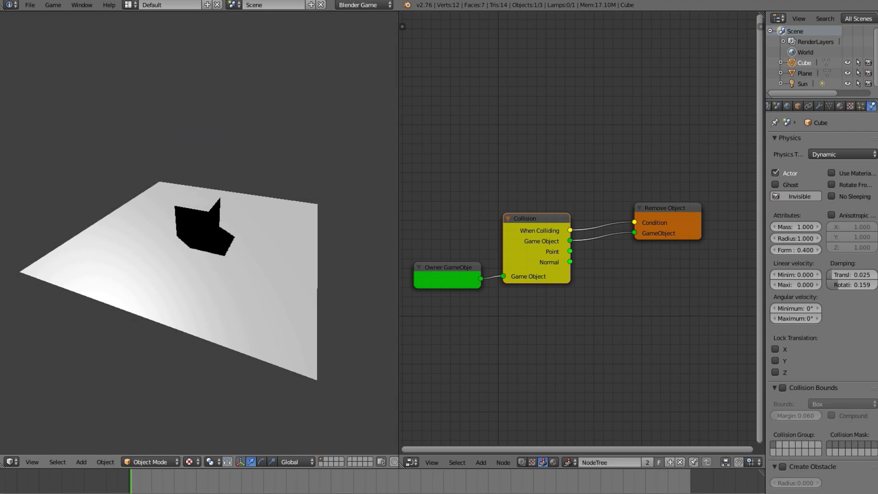
{"action": "key", "text": "Escape"}
{"action": "key", "text": "t"}
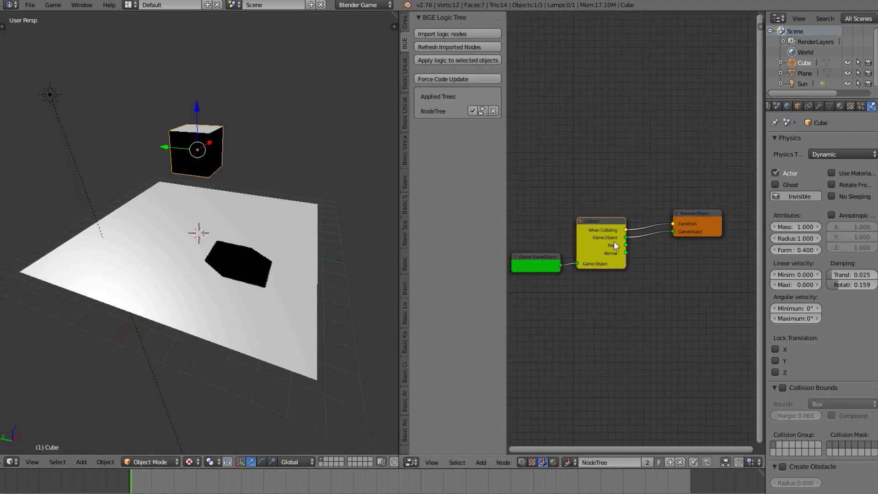
Force a code update of the logic tree and play-test the game again
{"action": "left_click", "coordinate": [460, 78]}
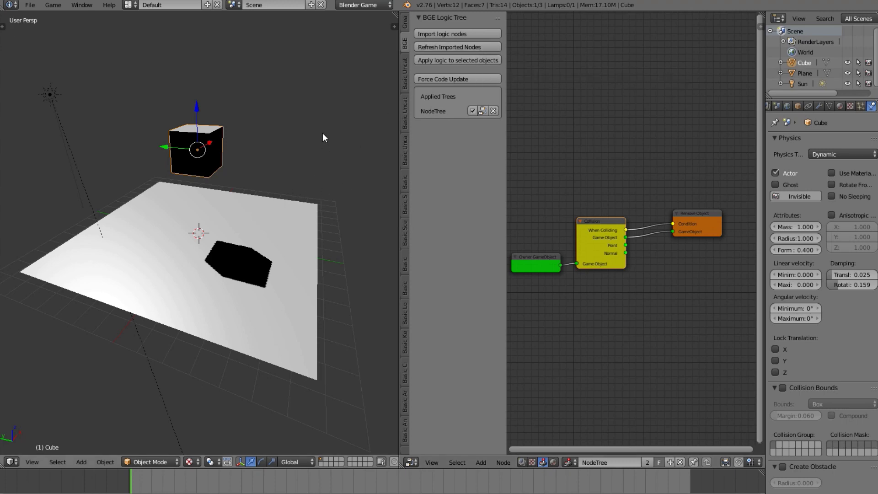
{"action": "key", "text": "p"}
{"action": "key", "text": "Escape"}
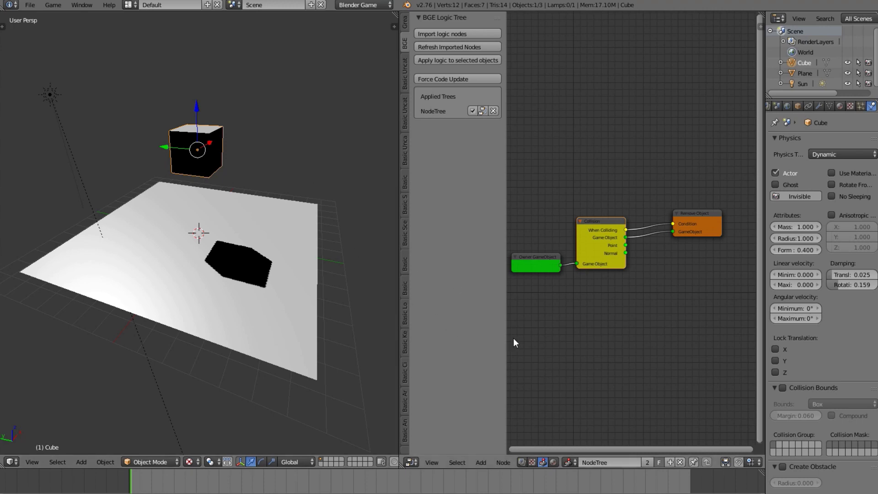
Add a new cube (Cube.001) and raise it along Z above the plane
{"action": "left_click_drag", "start_coordinate": [505, 326], "coordinate": [379, 309]}
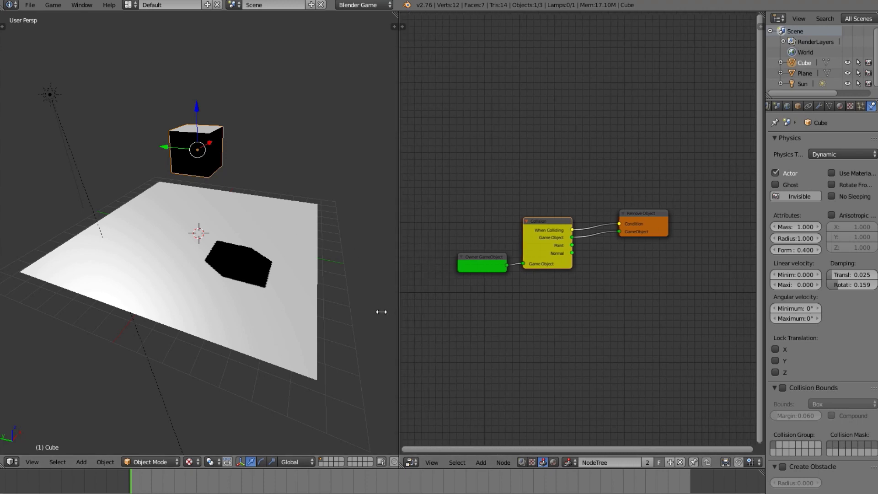
{"action": "scroll", "coordinate": [581, 246], "scroll_direction": "up", "scroll_amount": 2}
{"action": "left_click", "coordinate": [462, 277]}
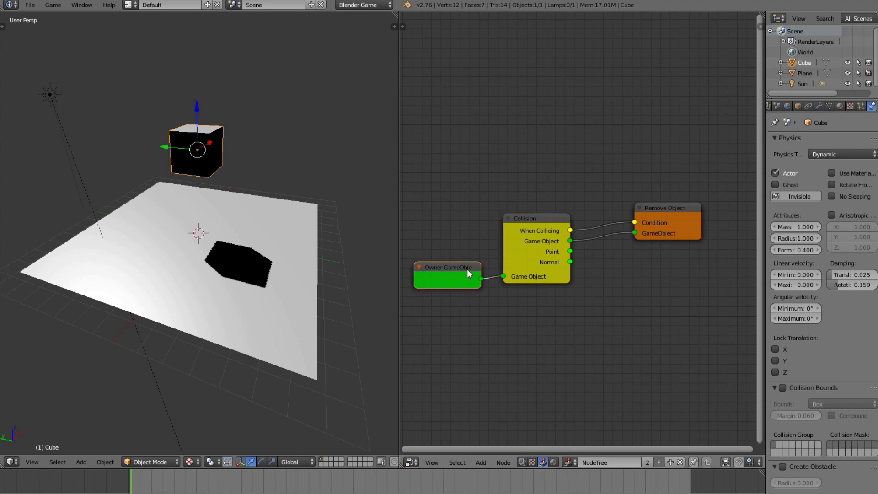
{"action": "middle_click_drag", "start_coordinate": [243, 201], "coordinate": [290, 180]}
{"action": "key", "text": "shift+a"}
{"action": "mouse_move", "coordinate": [298, 175]}
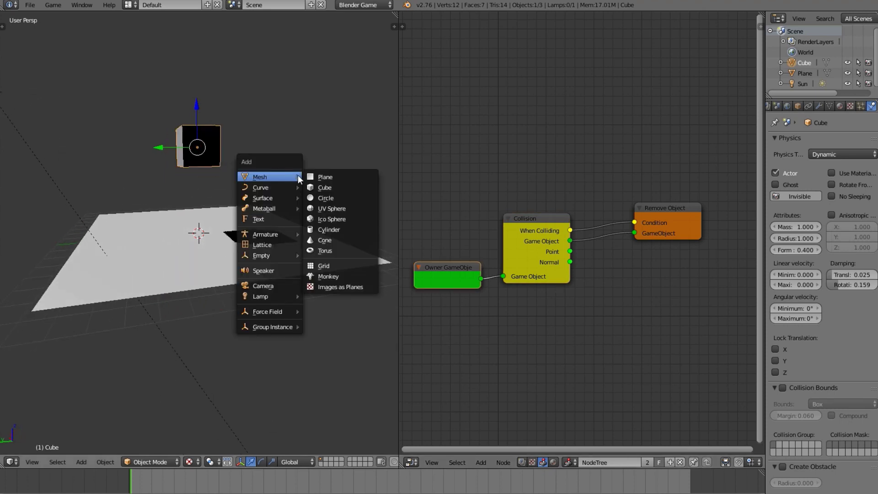
{"action": "left_click", "coordinate": [316, 187]}
{"action": "key", "text": "g"}
{"action": "key", "text": "z"}
{"action": "left_click", "coordinate": [246, 203]}
Duplicate it as Cube.002 to the left, play-test both cubes, and select the Plane
{"action": "key", "text": "shift+d"}
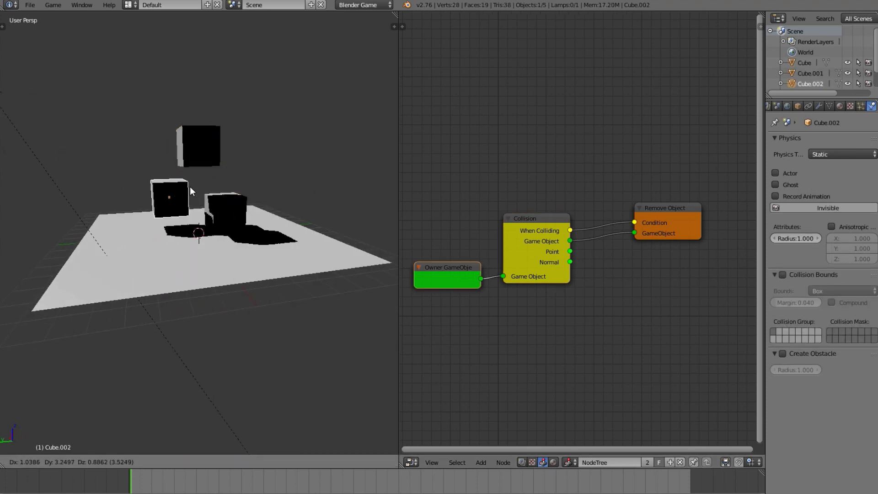
{"action": "left_click", "coordinate": [190, 186]}
{"action": "key", "text": "p"}
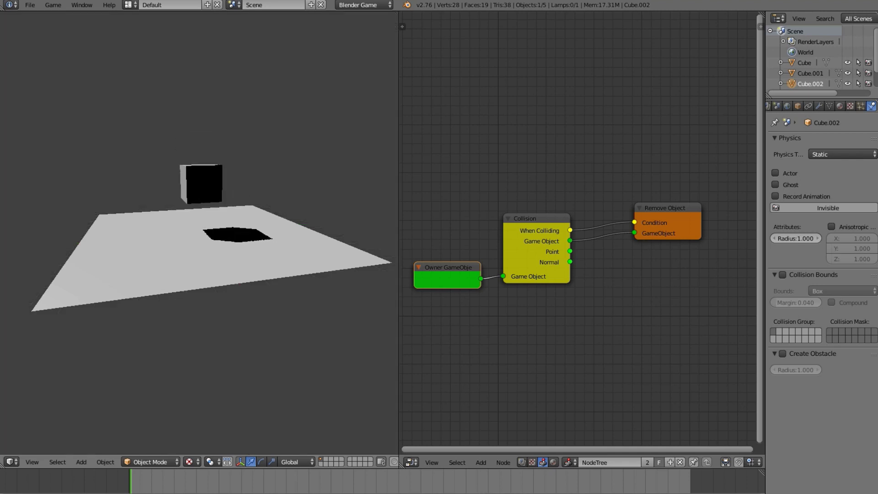
{"action": "key", "text": "Escape"}
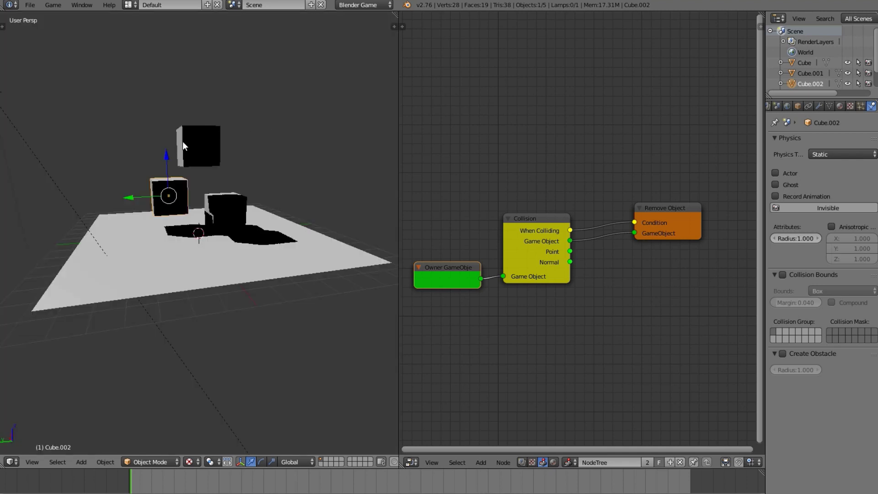
{"action": "right_click", "coordinate": [294, 242]}
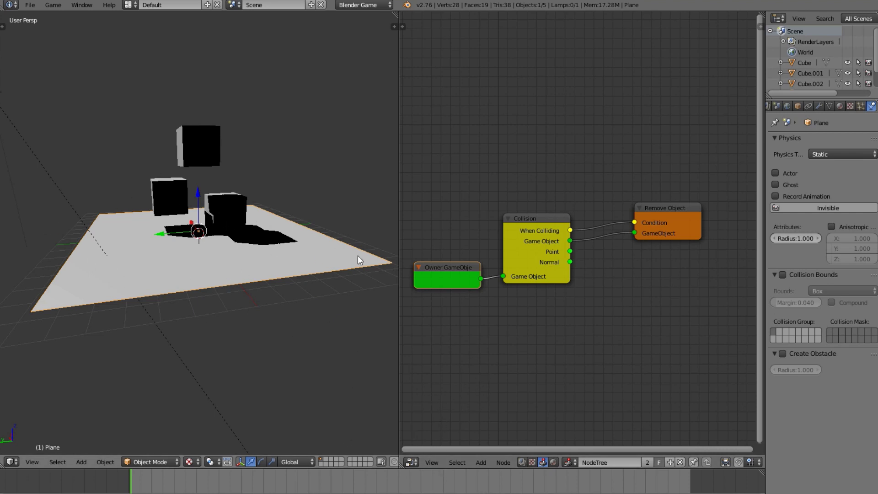
Enlarge the bottom timeline area into a Logic Editor with a wider properties column
{"action": "left_click_drag", "start_coordinate": [421, 467], "coordinate": [421, 306]}
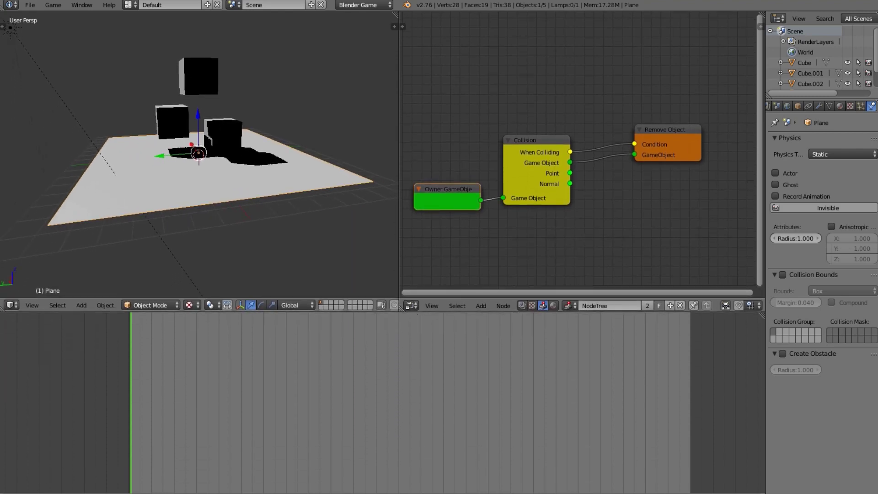
{"action": "left_click", "coordinate": [11, 490]}
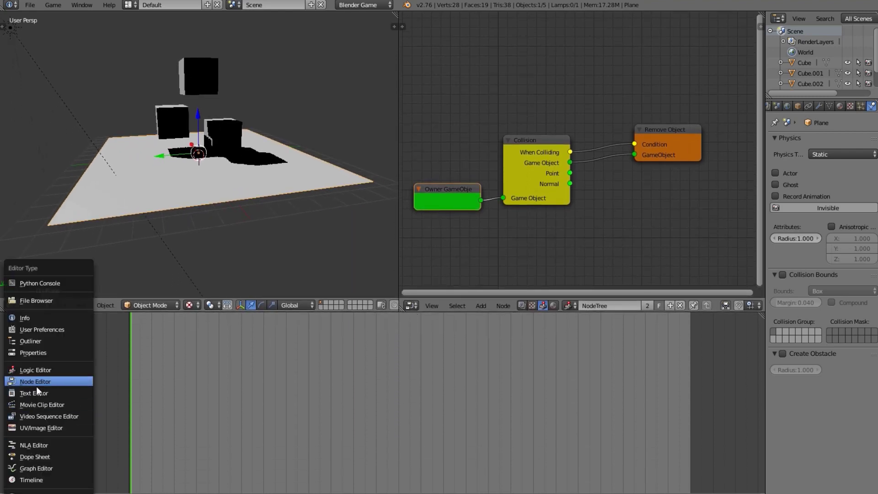
{"action": "left_click", "coordinate": [43, 370]}
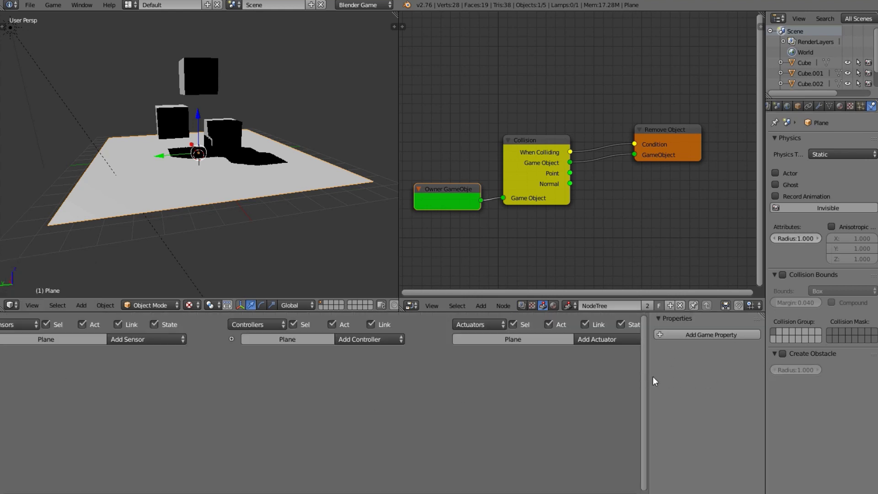
{"action": "left_click_drag", "start_coordinate": [650, 379], "coordinate": [607, 379]}
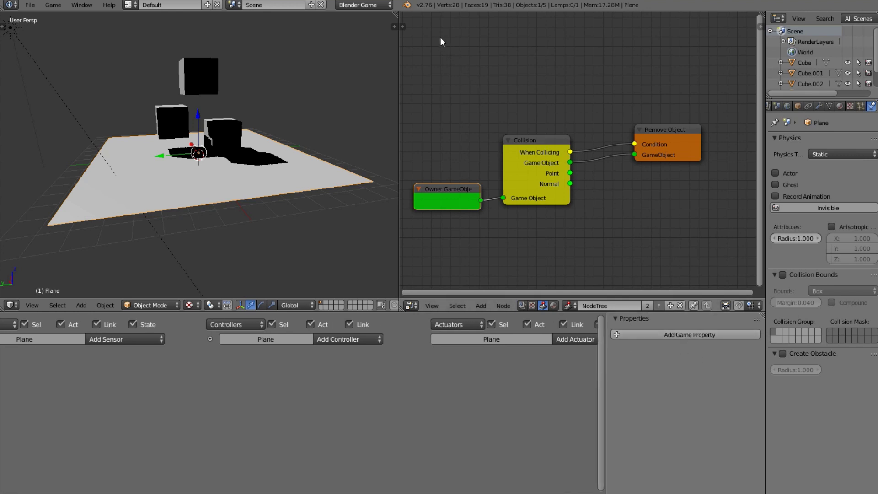
Nudge the Owner GameObject node toward Collision, then add a Float game property 'prop' to the Plane
{"action": "left_click", "coordinate": [757, 24]}
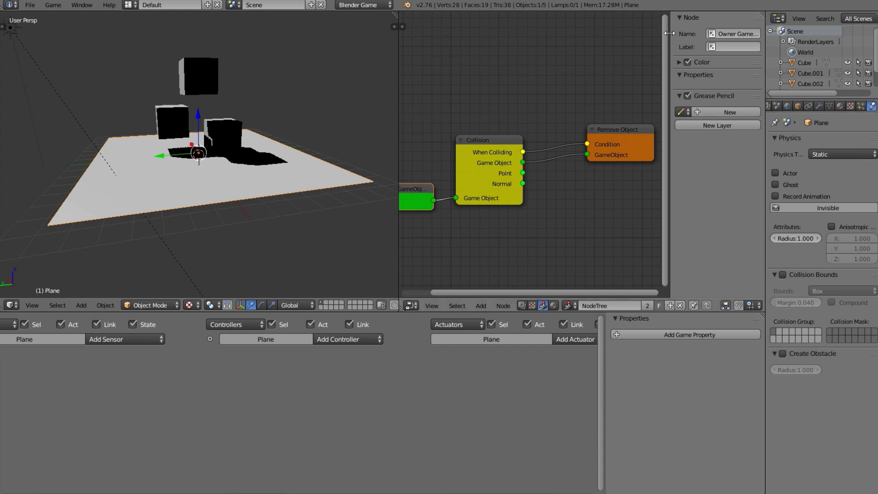
{"action": "key", "text": "n"}
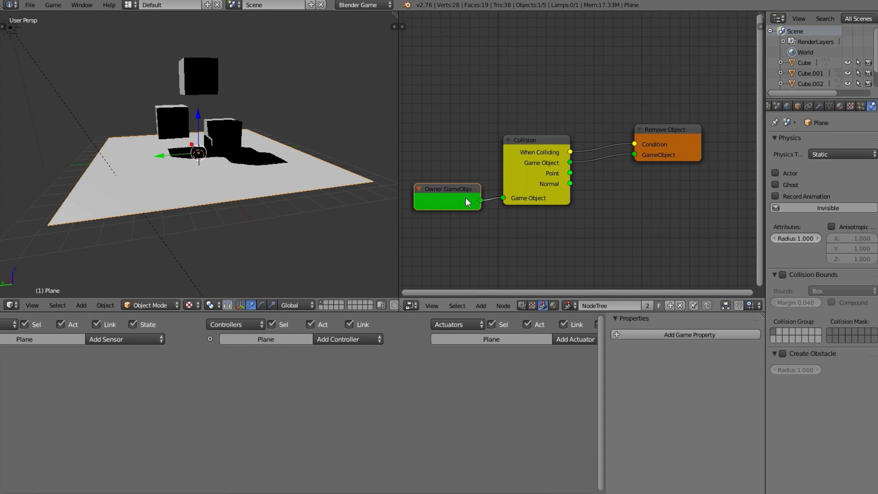
{"action": "left_click_drag", "start_coordinate": [465, 199], "coordinate": [473, 198]}
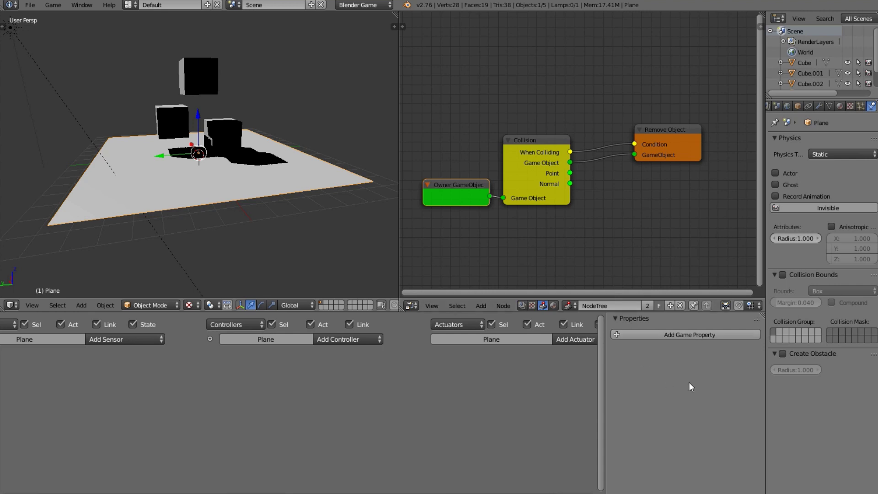
{"action": "left_click", "coordinate": [718, 339]}
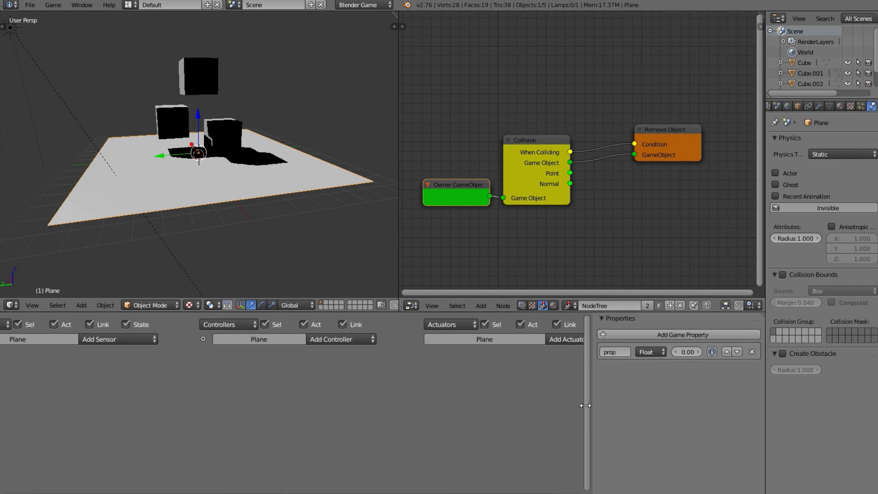